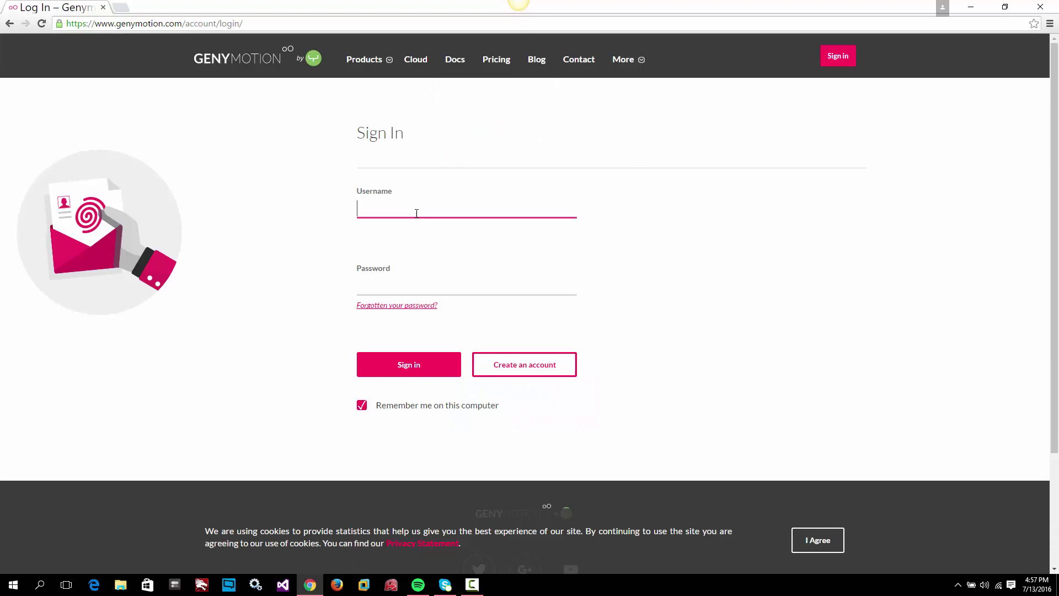
Step: Sign in to the Genymotion website with the account username and password, and save the login in the browser
text(egarim)
key(Tab)
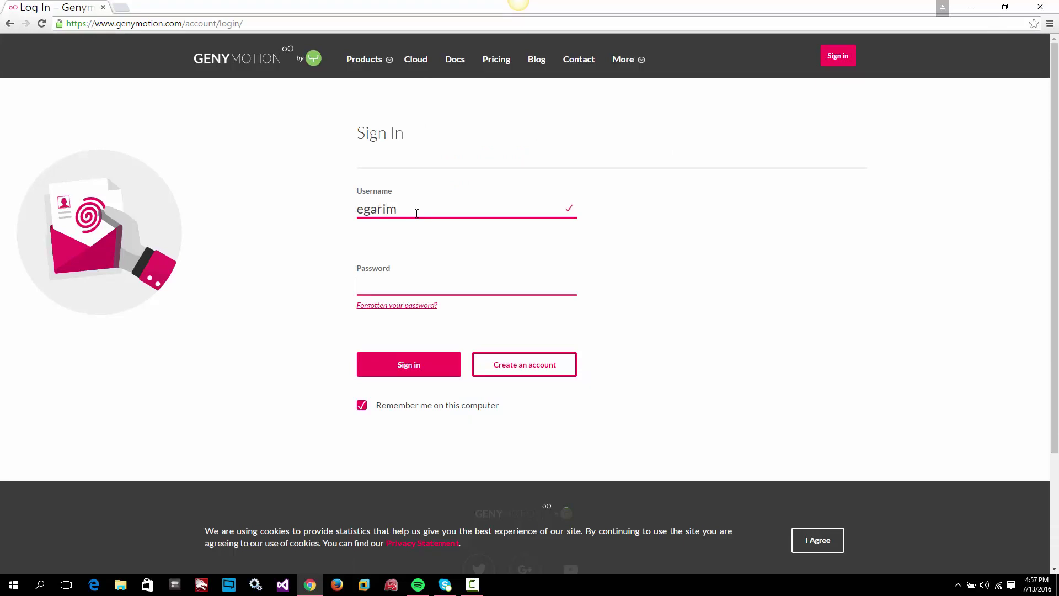
text(•••••••••••)
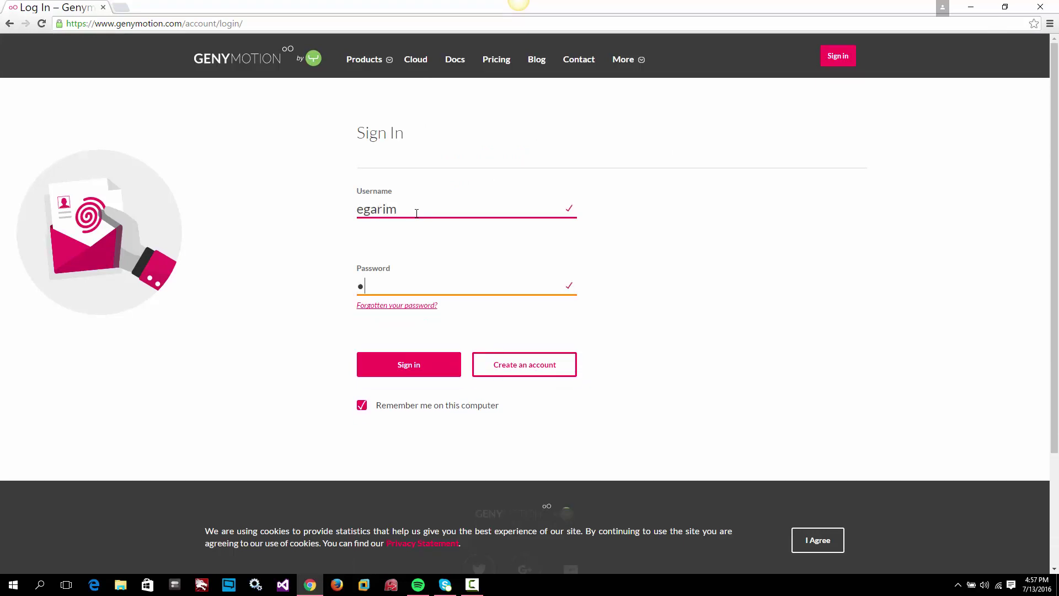
text(•)
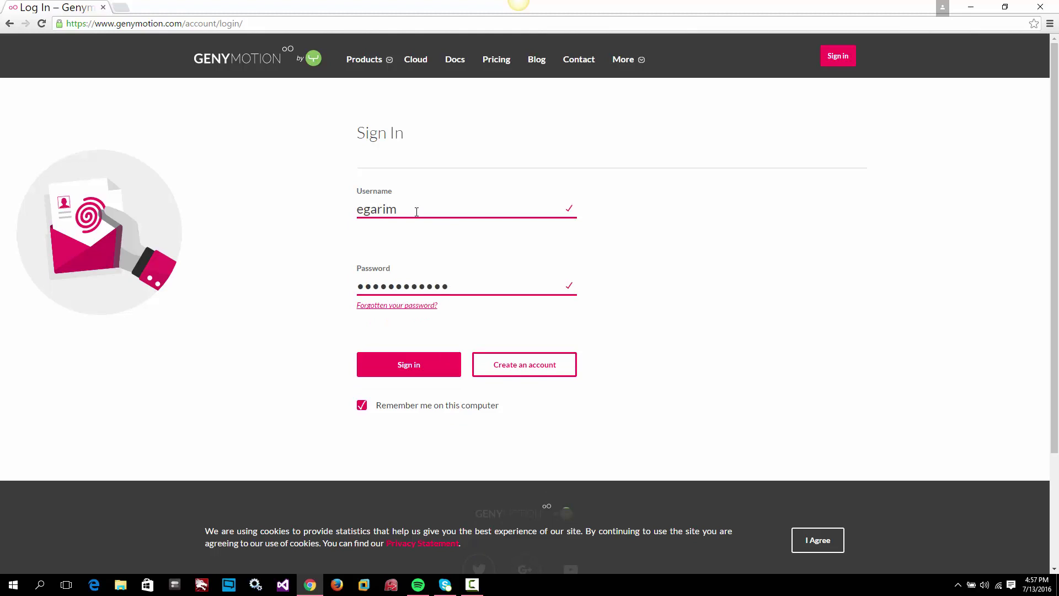
key(Return)
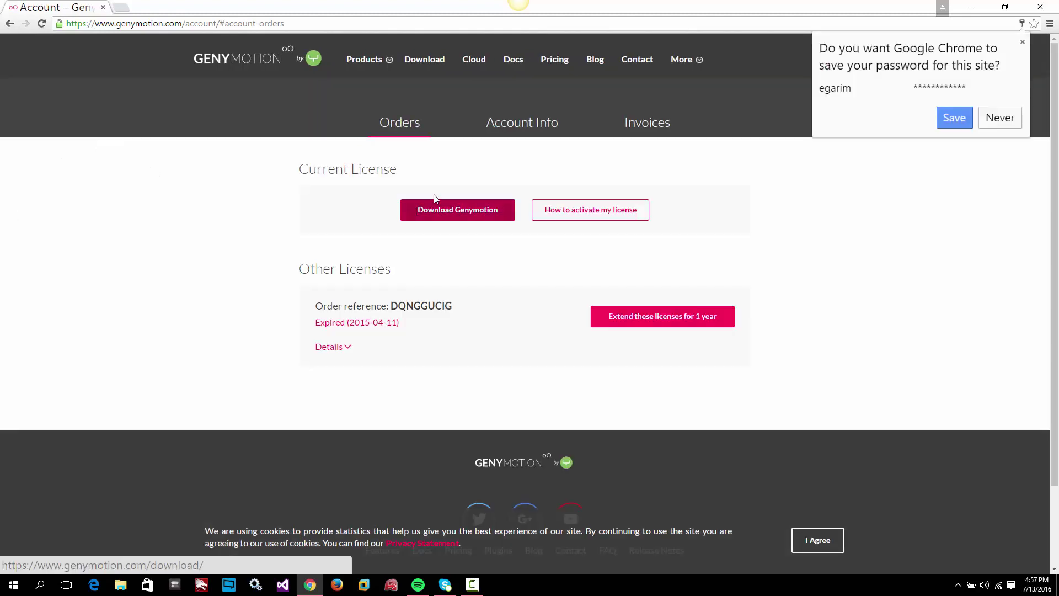
click(940, 120)
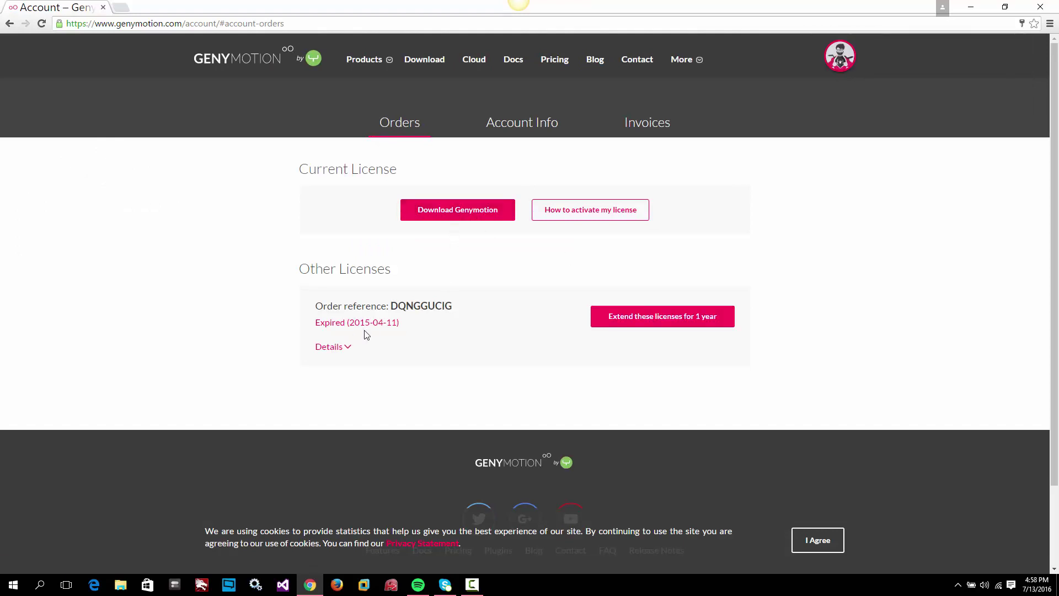
Step: Open the Genymotion download page, and run the Genymotion 2.7.2 installer from the desktop with its default setup language
click(458, 217)
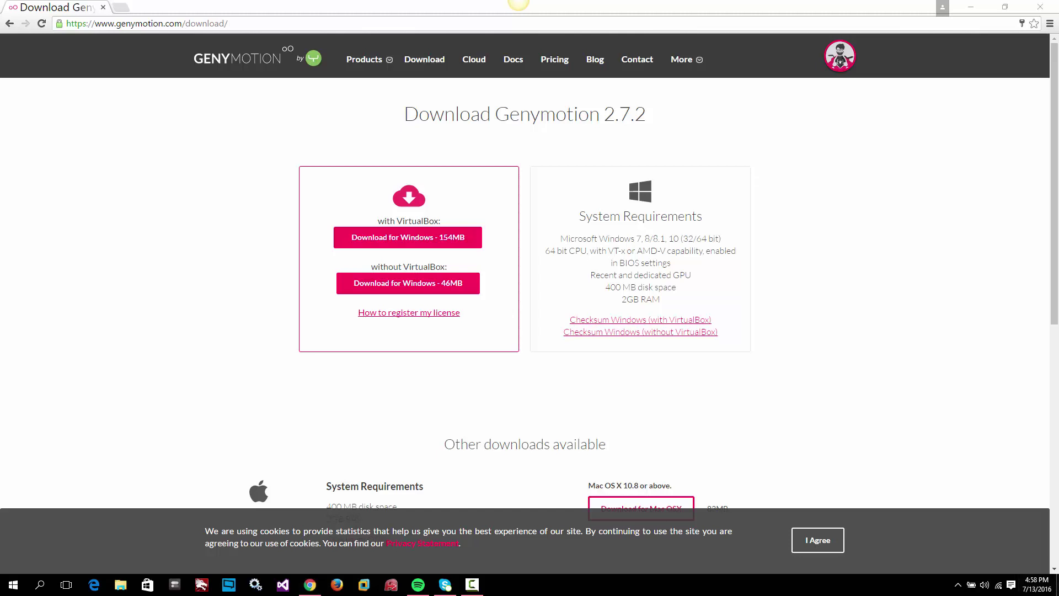
key(super+d)
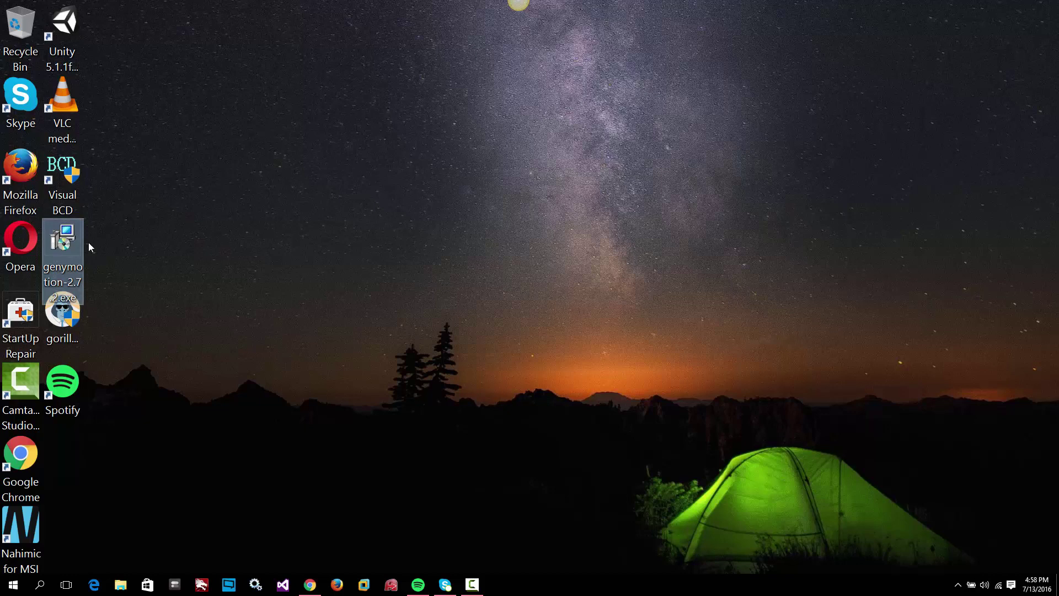
double_click(71, 242)
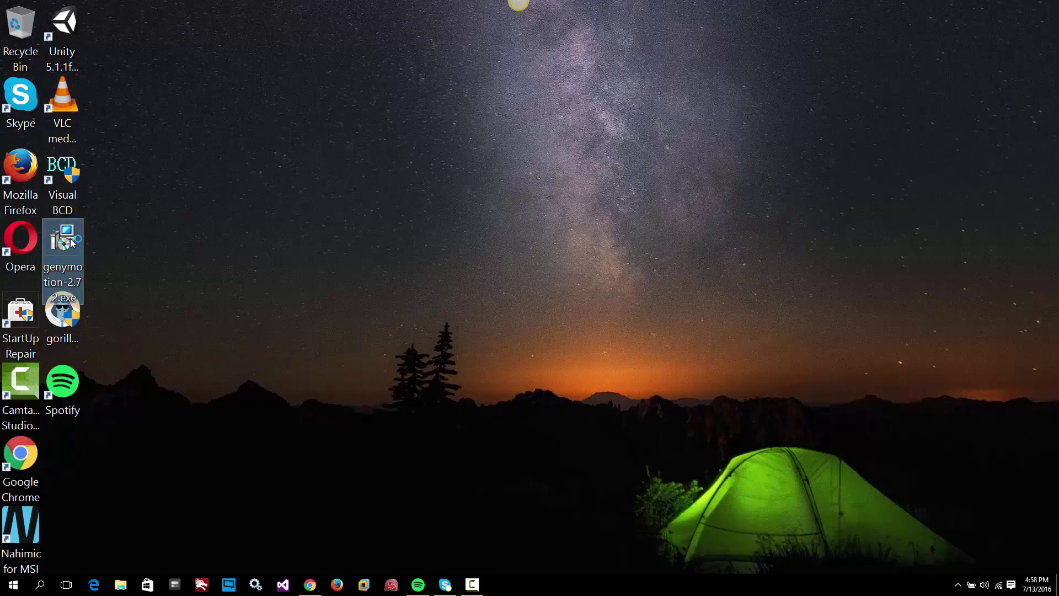
click(545, 319)
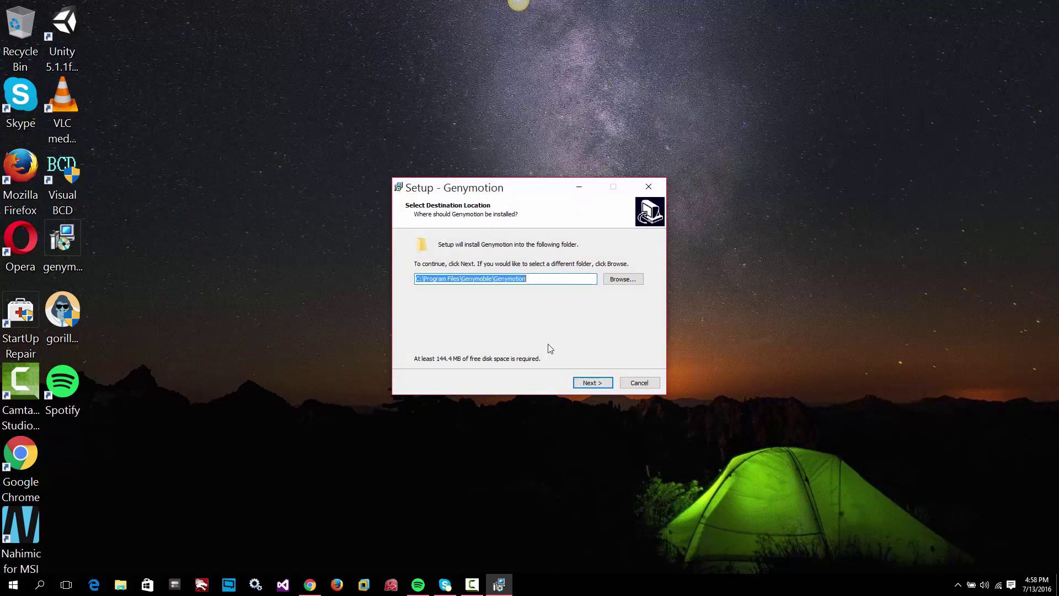
Step: Install Genymotion in the default folder with a desktop shortcut, and finish setup with Launch Genymotion enabled
click(586, 382)
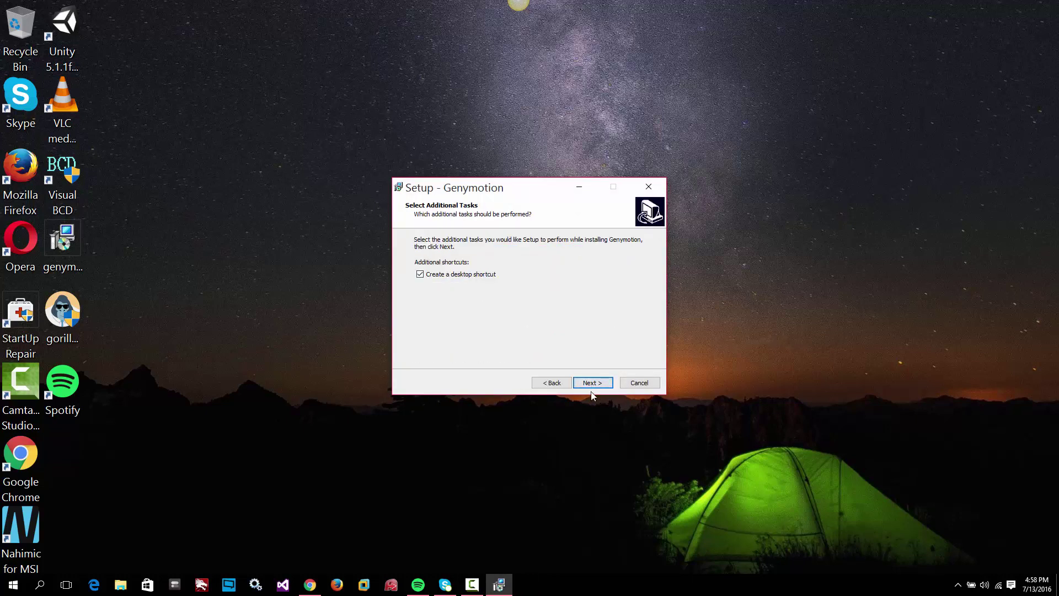
click(482, 276)
click(421, 274)
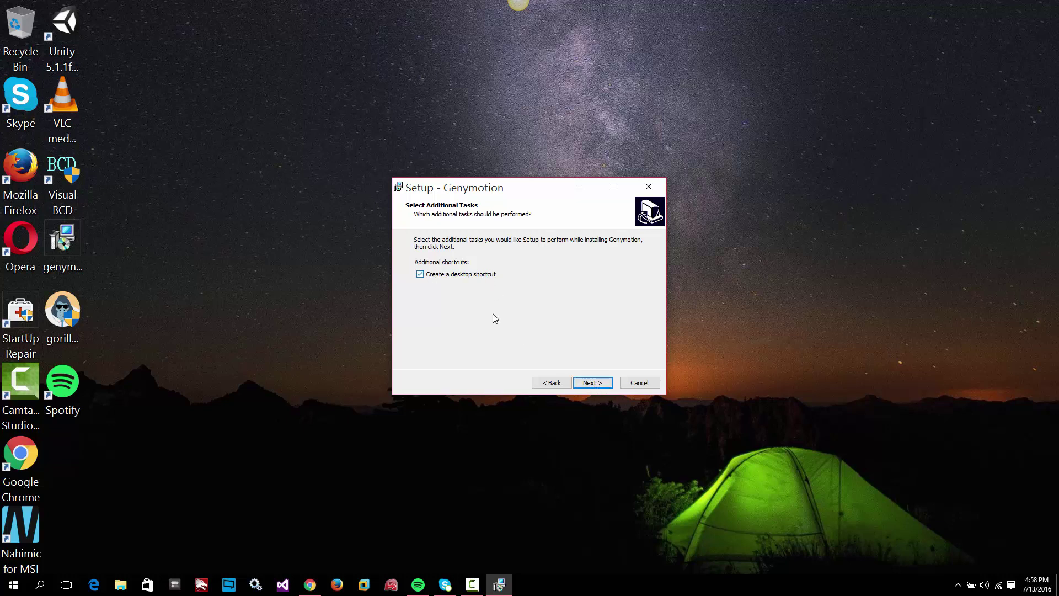
click(594, 384)
click(594, 385)
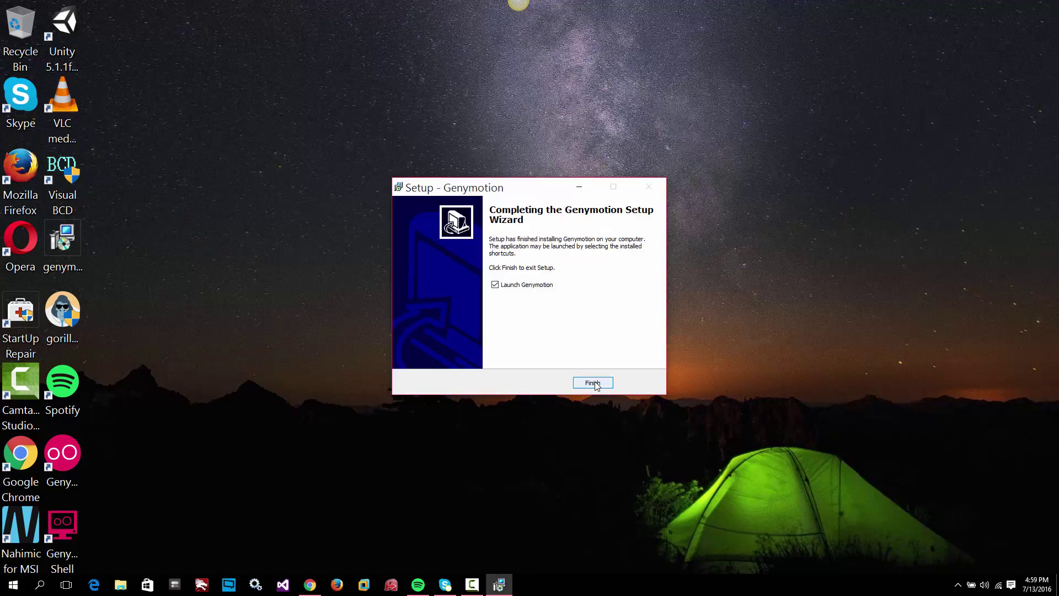
click(595, 385)
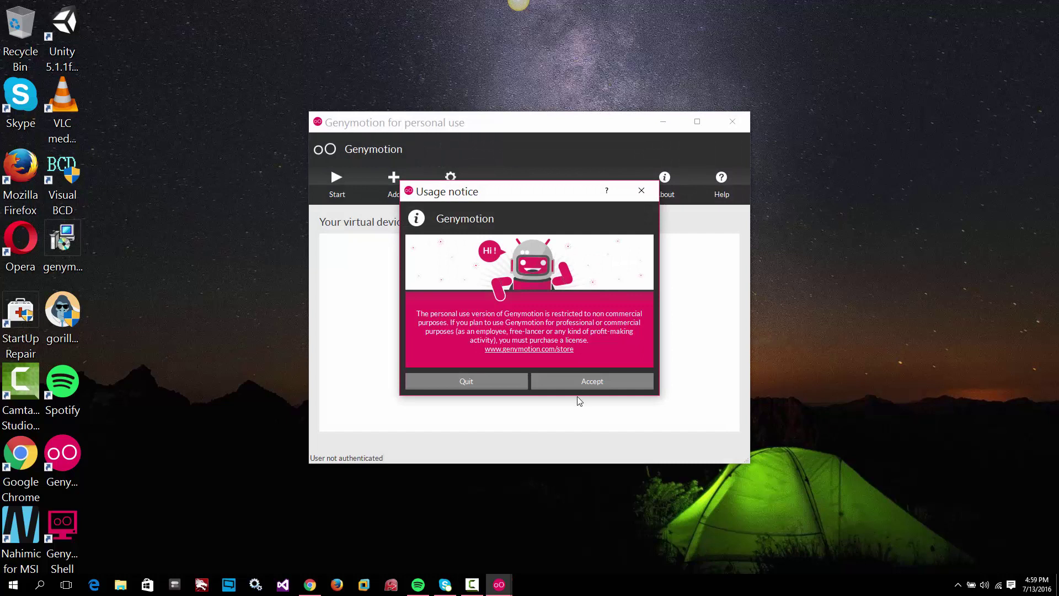
Step: Accept the personal-use notice and sign in with the account username and password from the wizard for a first virtual device
click(583, 386)
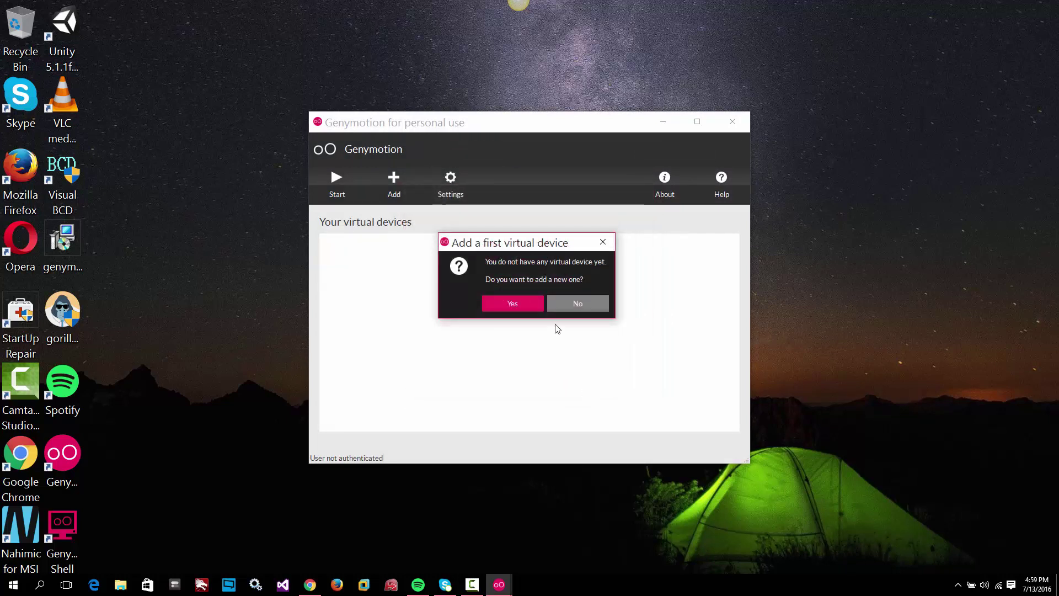
click(512, 305)
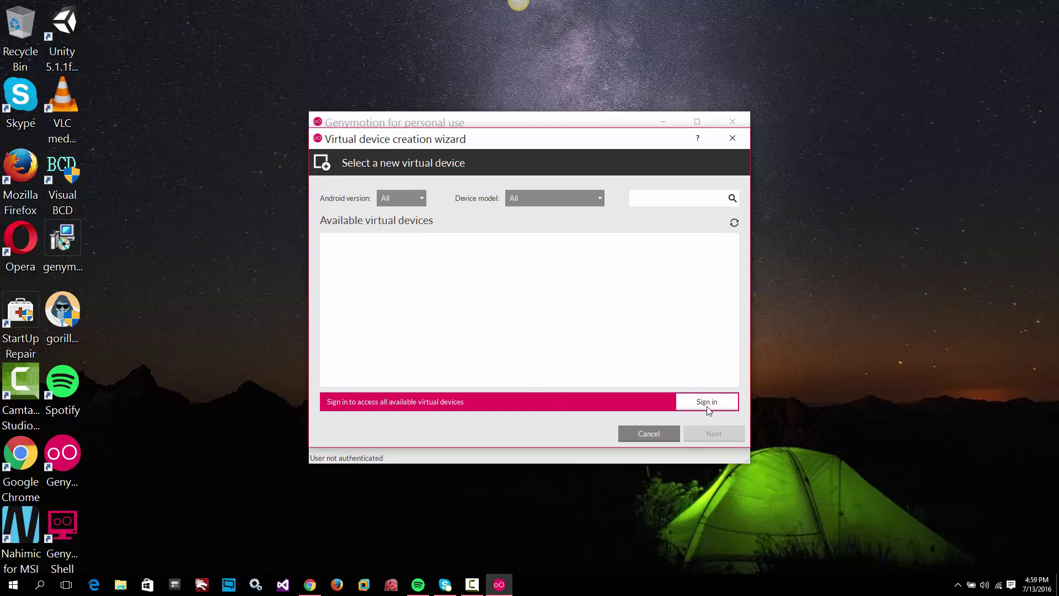
click(689, 398)
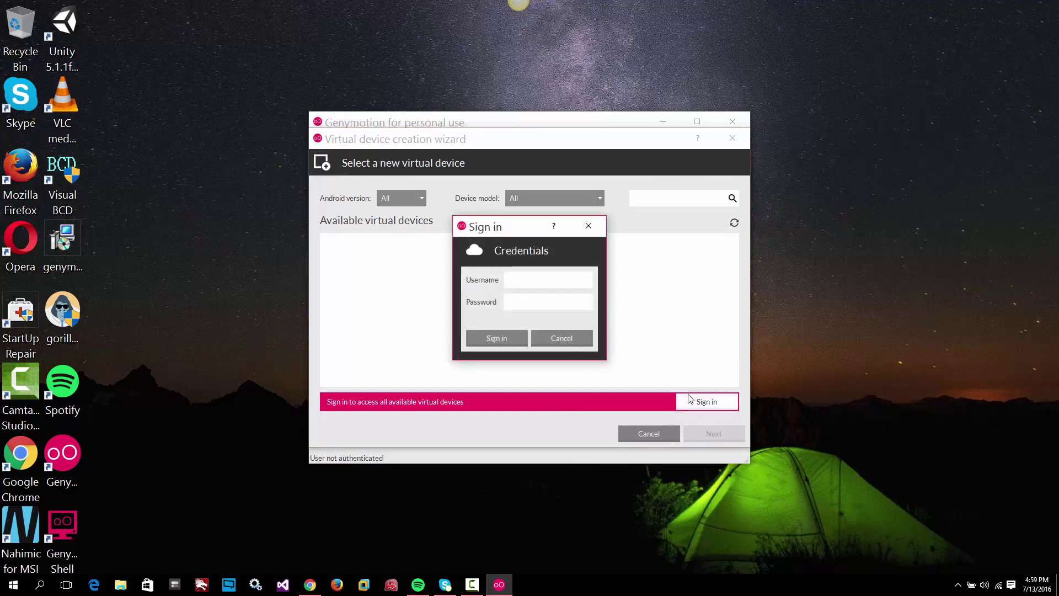
text(egarim)
key(Tab)
text(••••••••••••)
key(Return)
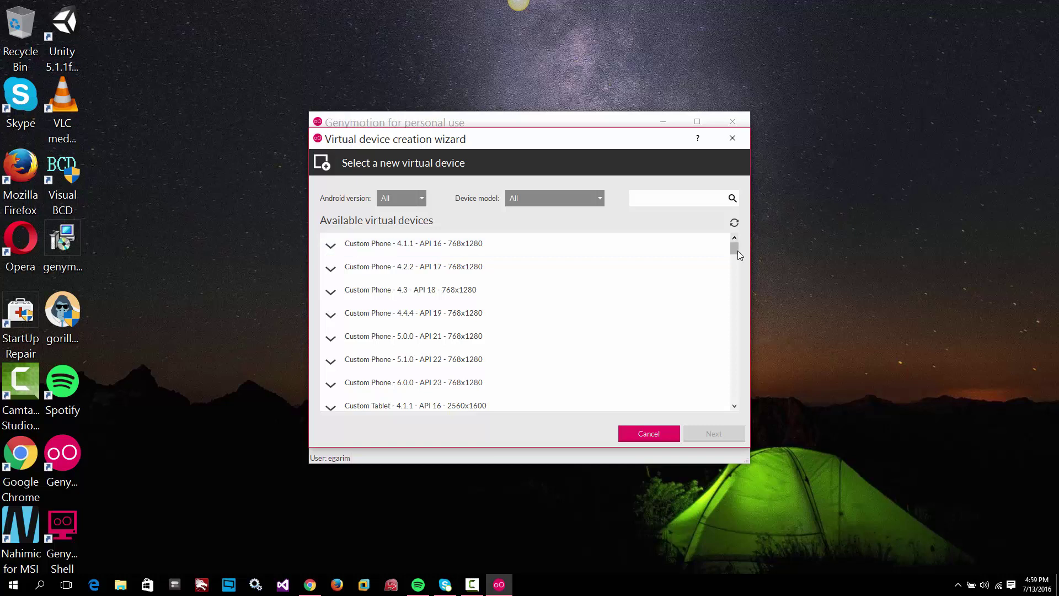
Step: Create and deploy the virtual device Samsung Galaxy S6 - 6.0.0 - API 23 - 1440x2560, keeping its default name
drag(735, 250, 733, 439)
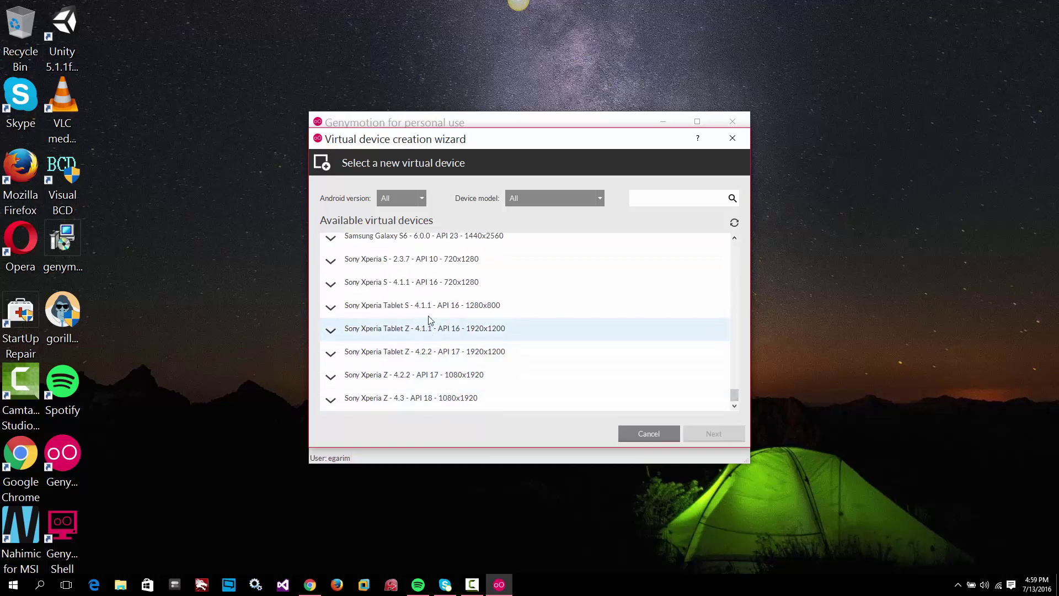
double_click(430, 238)
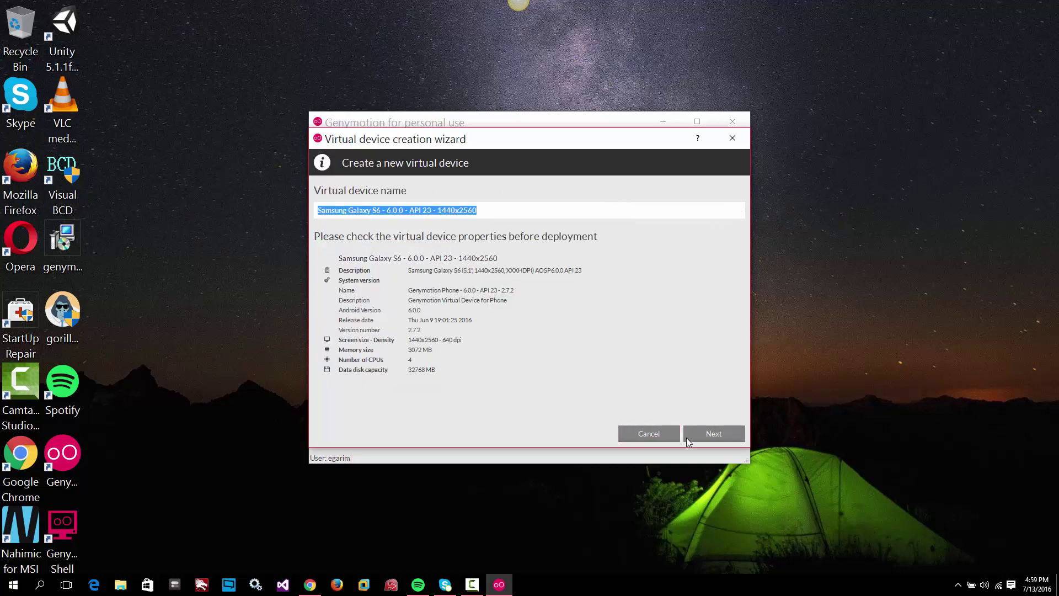
click(708, 437)
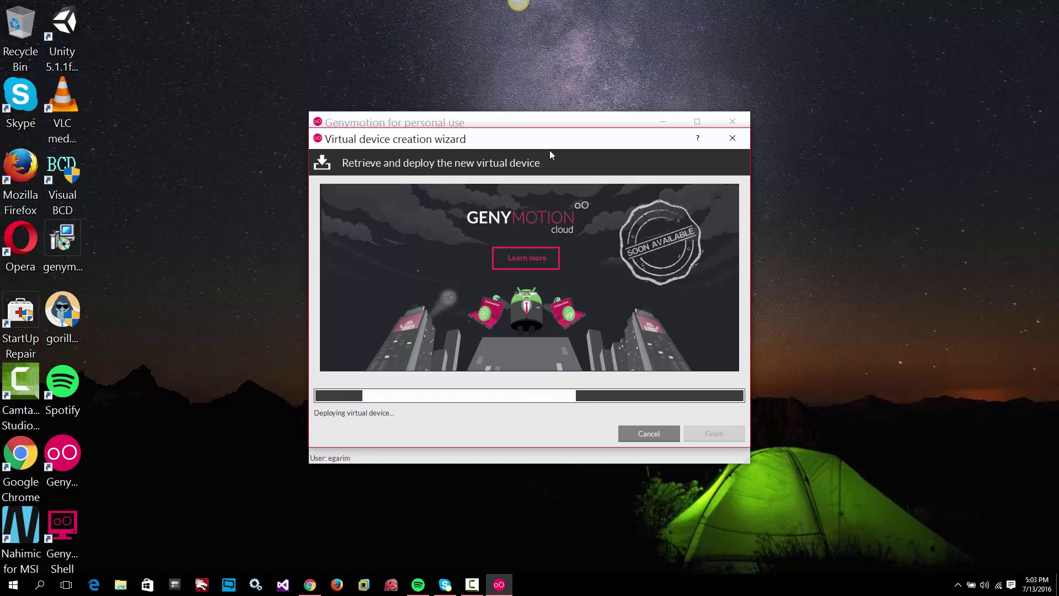
drag(548, 139, 725, 113)
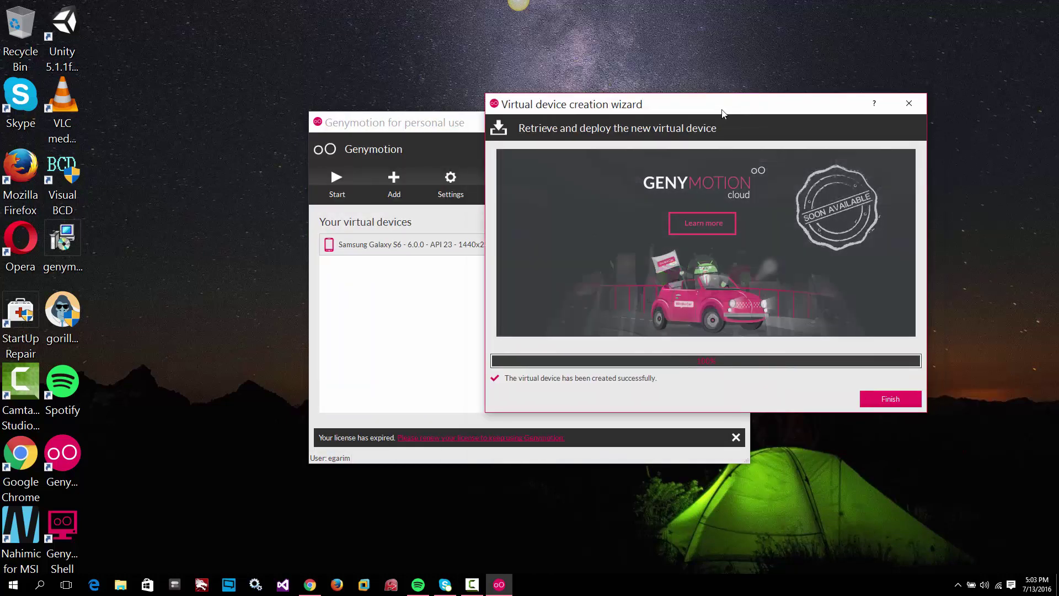
click(879, 400)
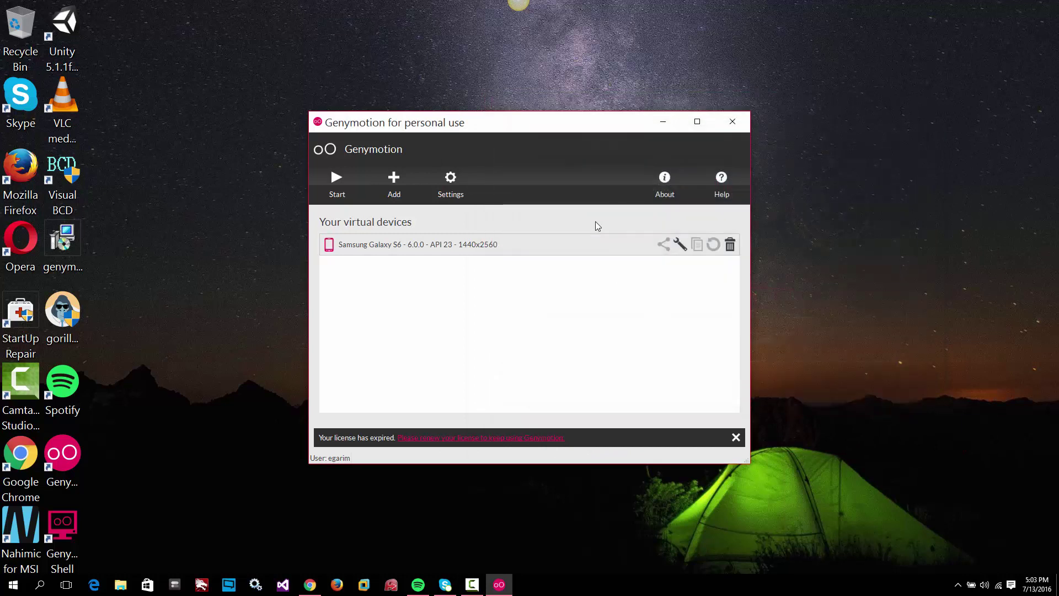
Step: Start the Samsung Galaxy S6 virtual device and open its list of all apps, dismissing the welcome message and the desktop notification
click(339, 186)
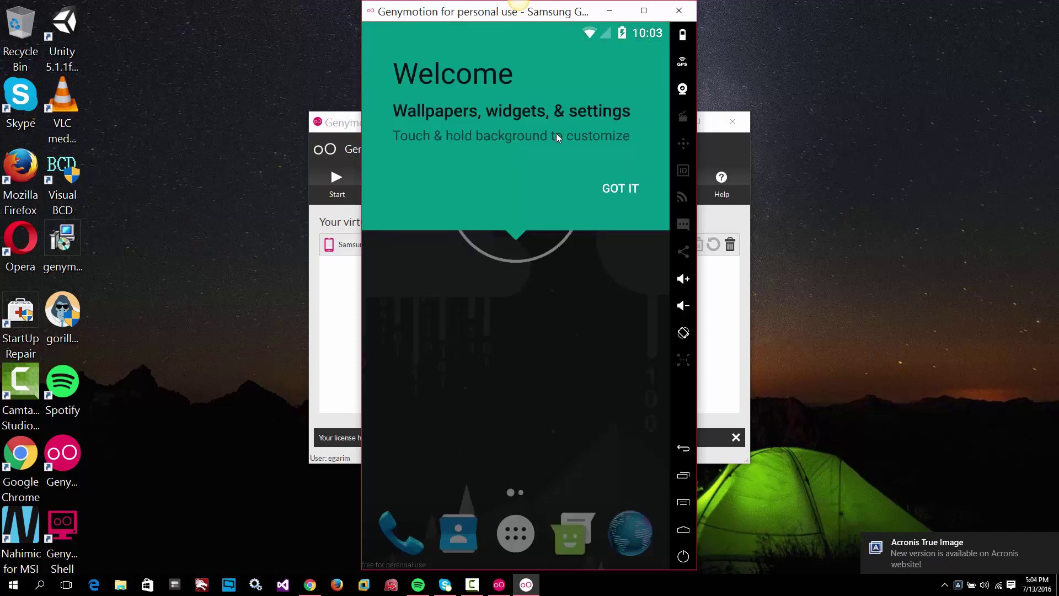
click(629, 194)
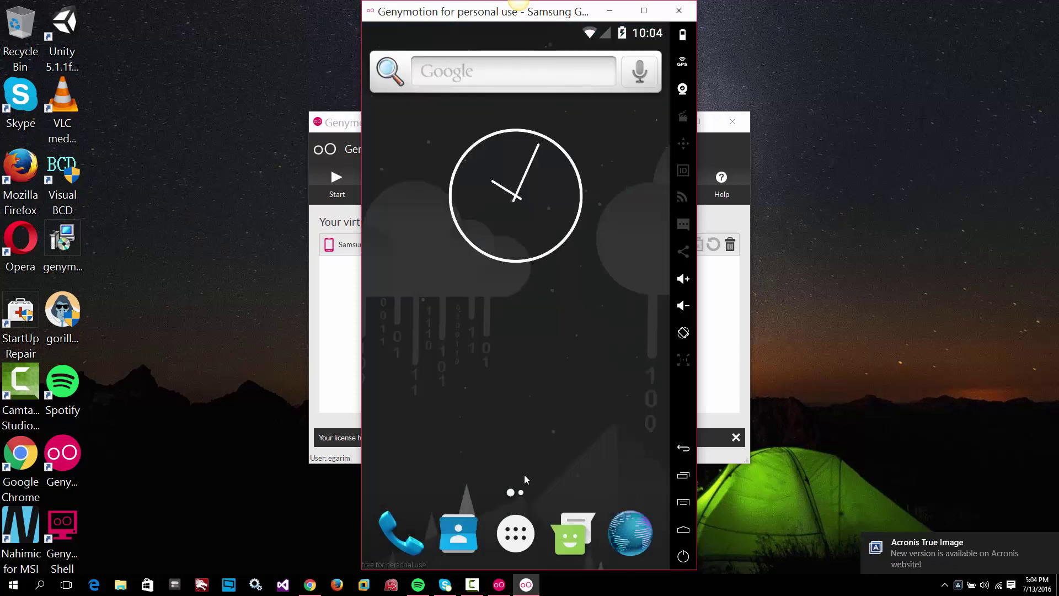
click(516, 533)
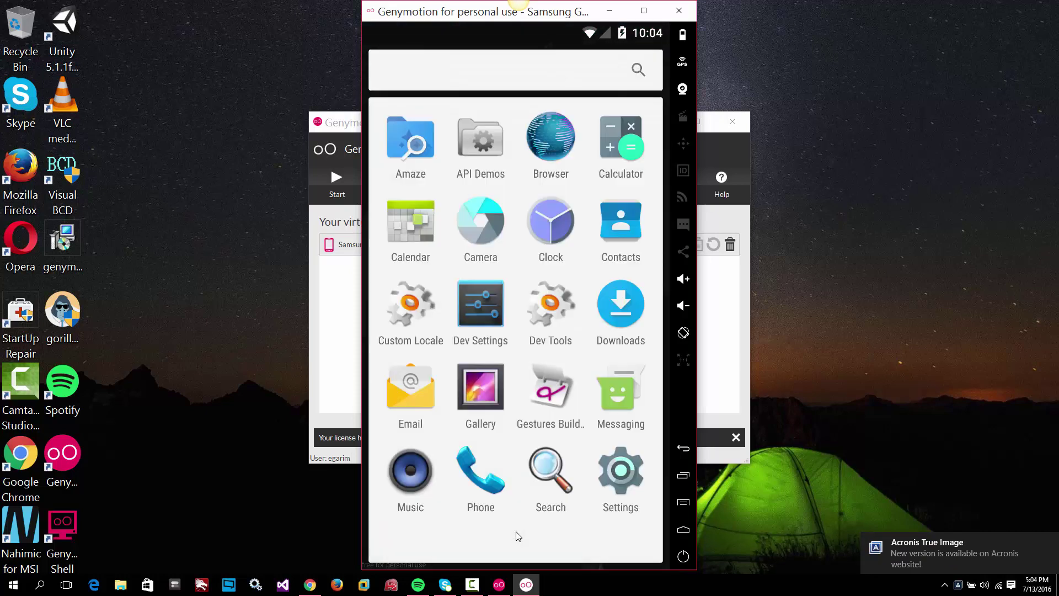
click(1048, 546)
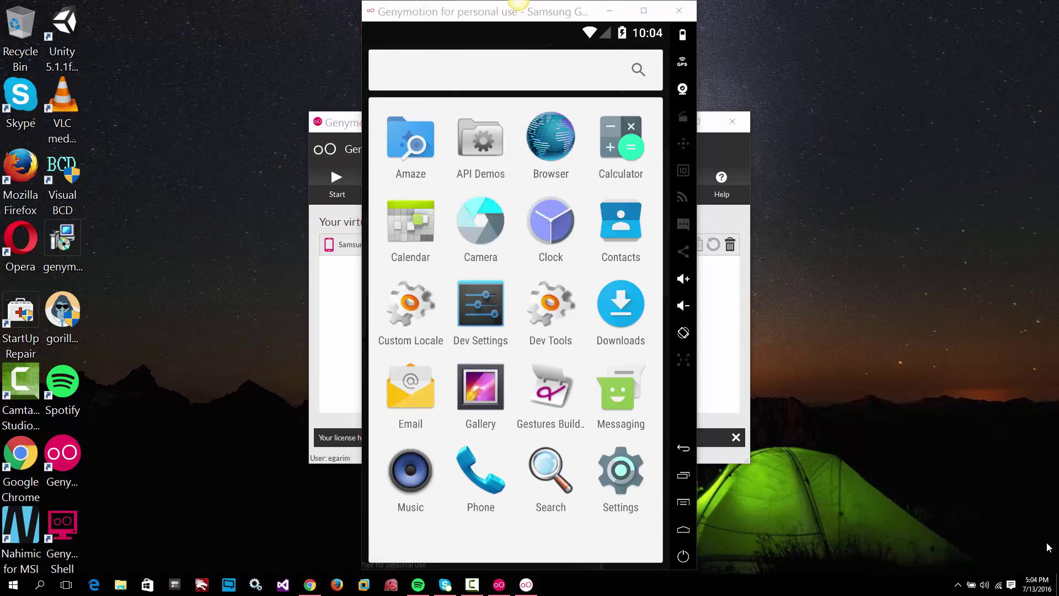
click(534, 284)
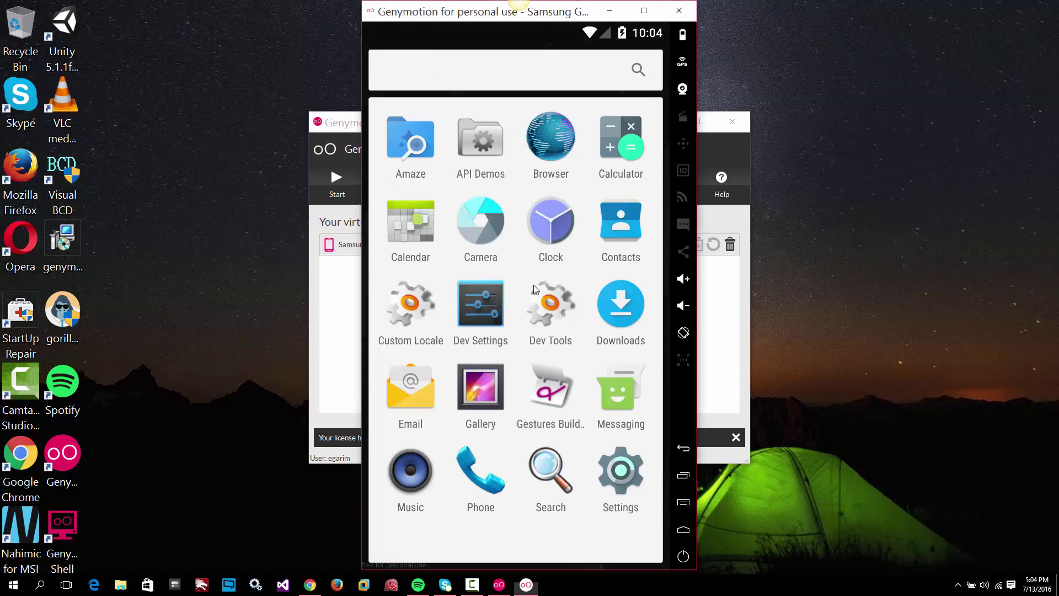